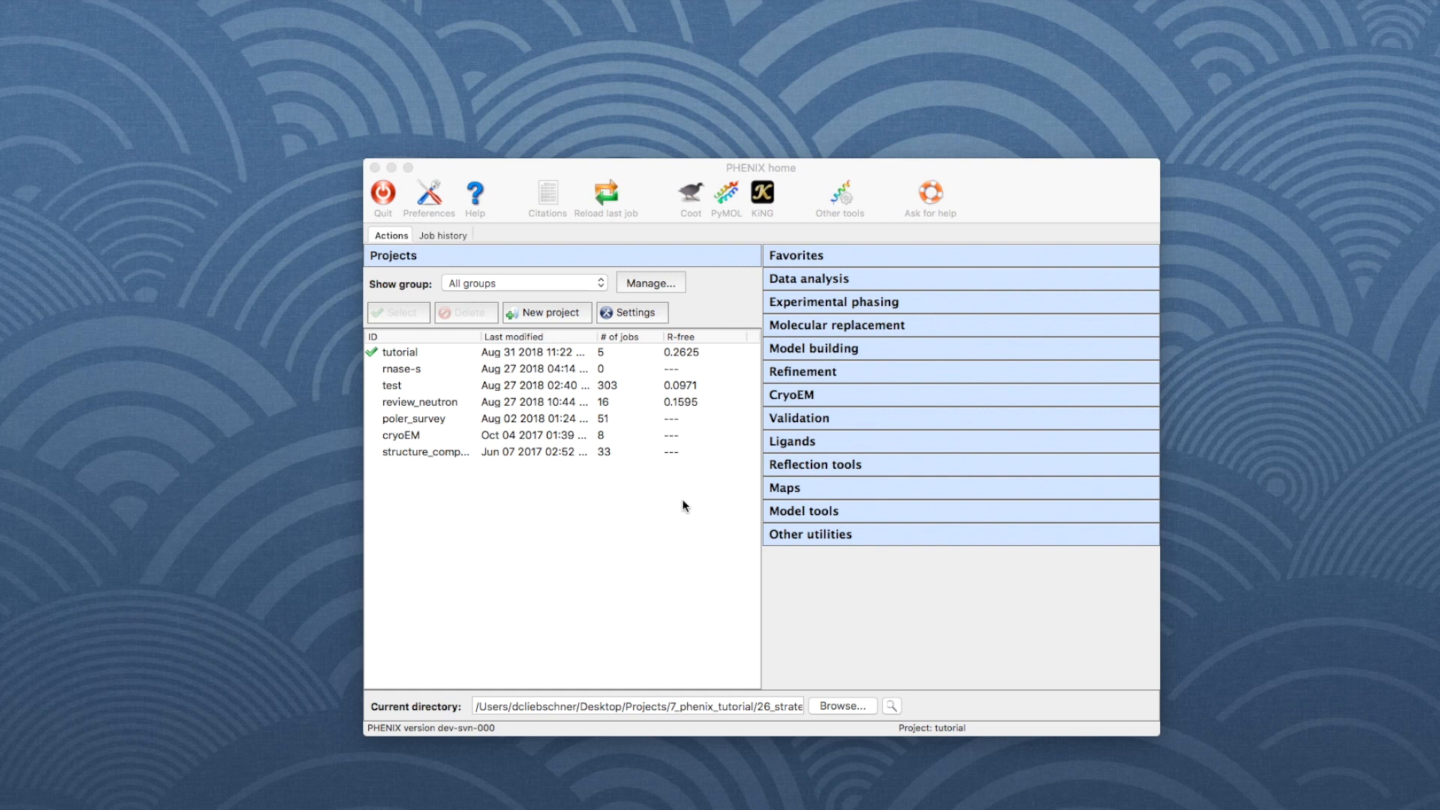
Open phenix.refine from the refinement tools and add model.pdb and data.mtz as input files.
click(859, 371)
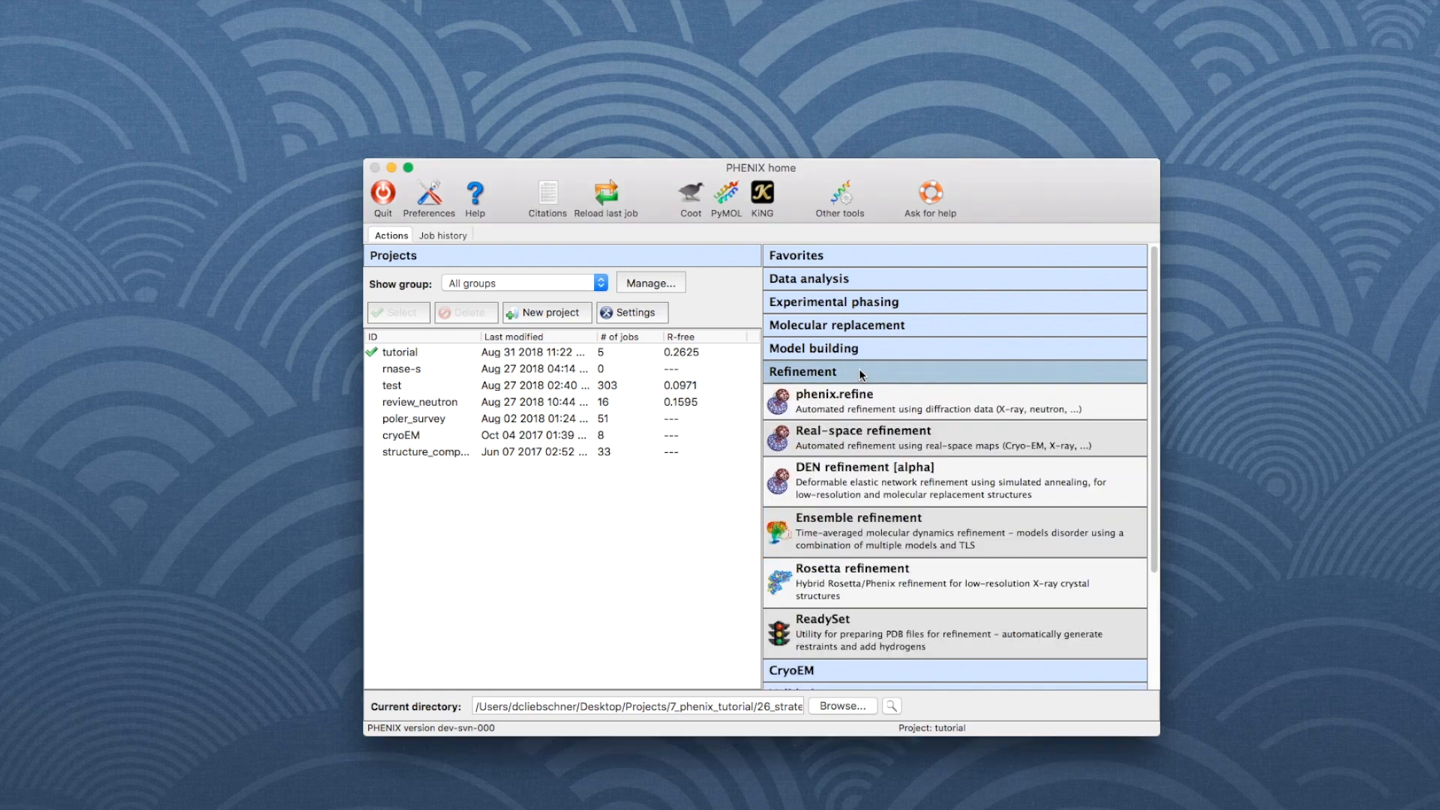
click(910, 395)
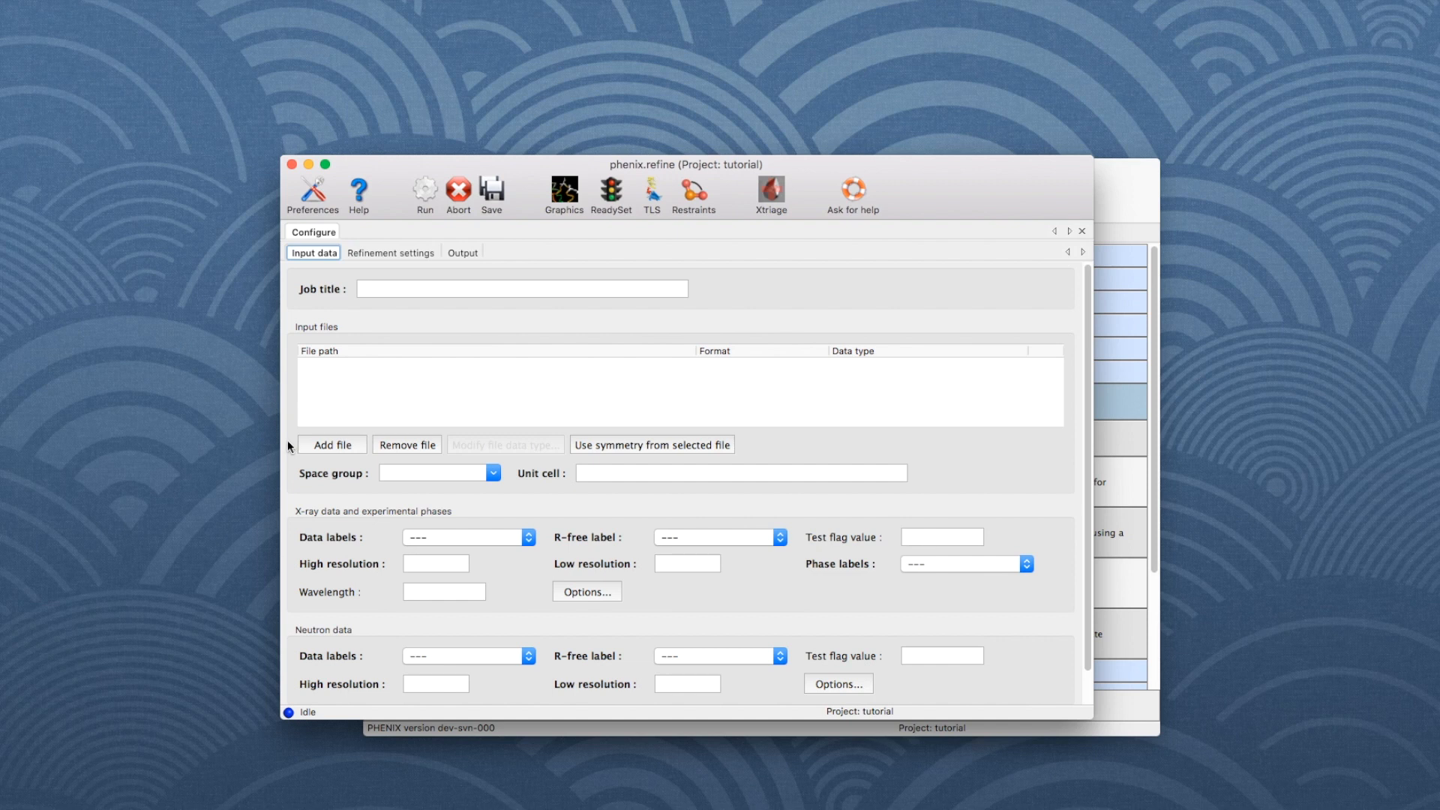
click(319, 444)
click(648, 209)
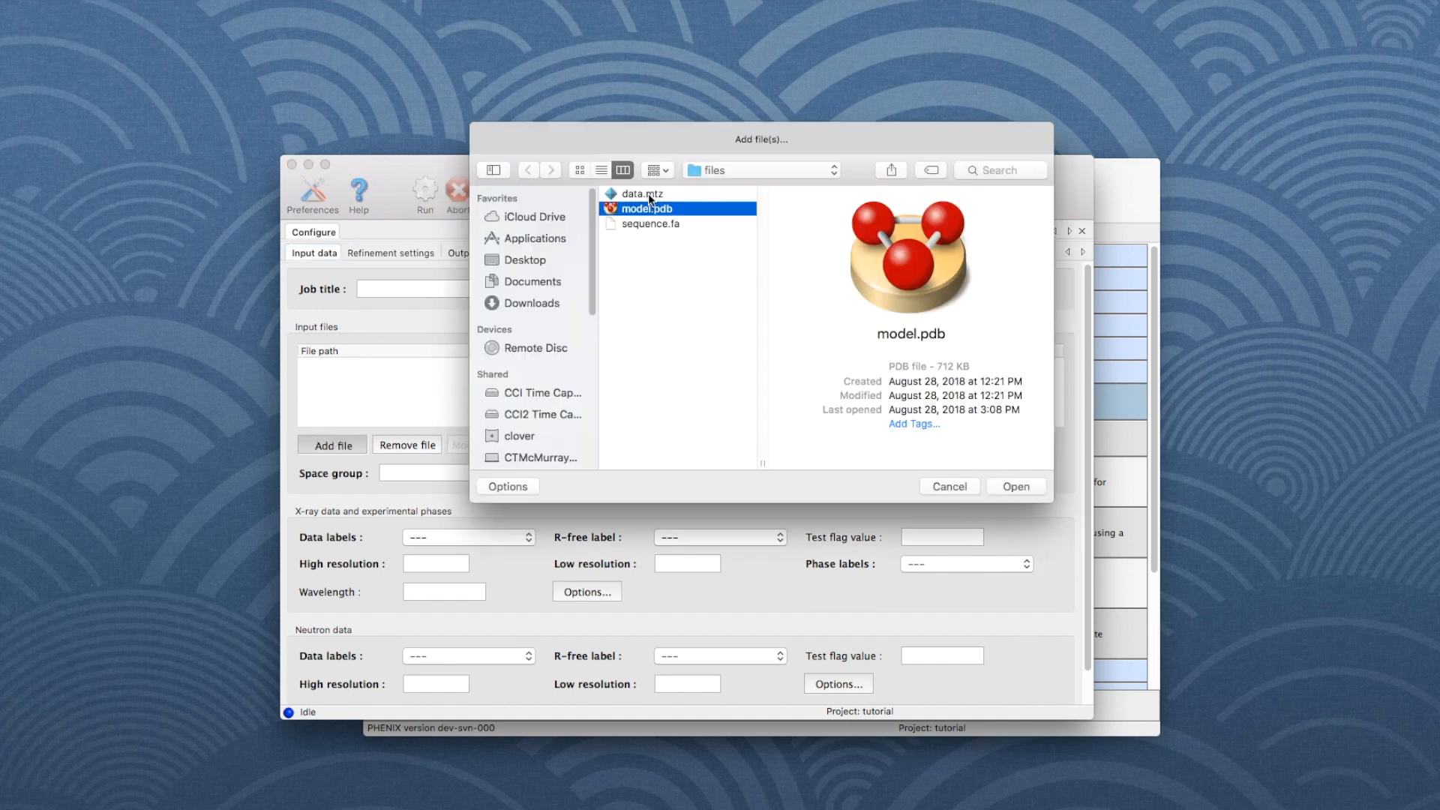
shift+click(642, 194)
click(1015, 486)
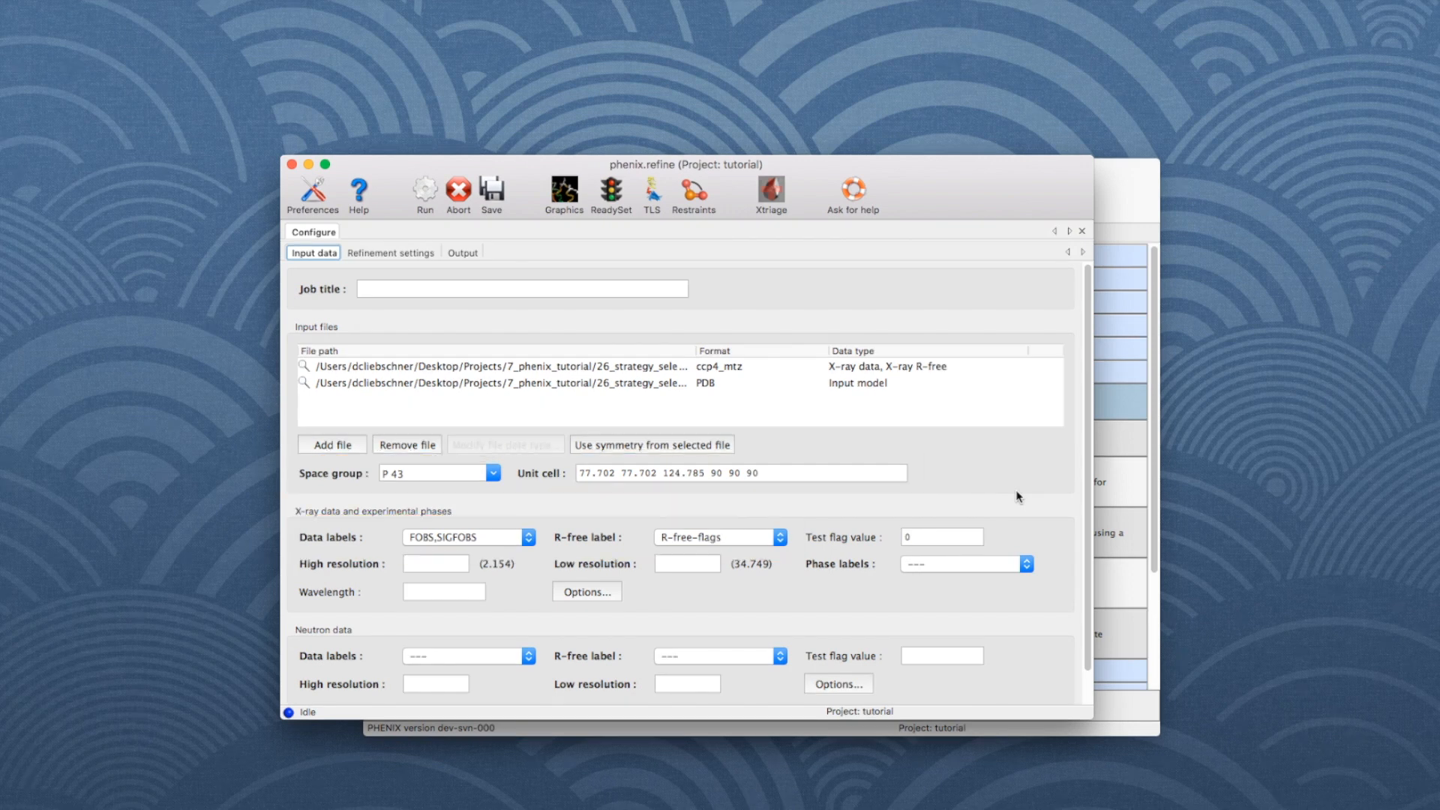
Title the job "tutorial" and disable real-space XYZ refinement in the refinement strategy.
click(480, 287)
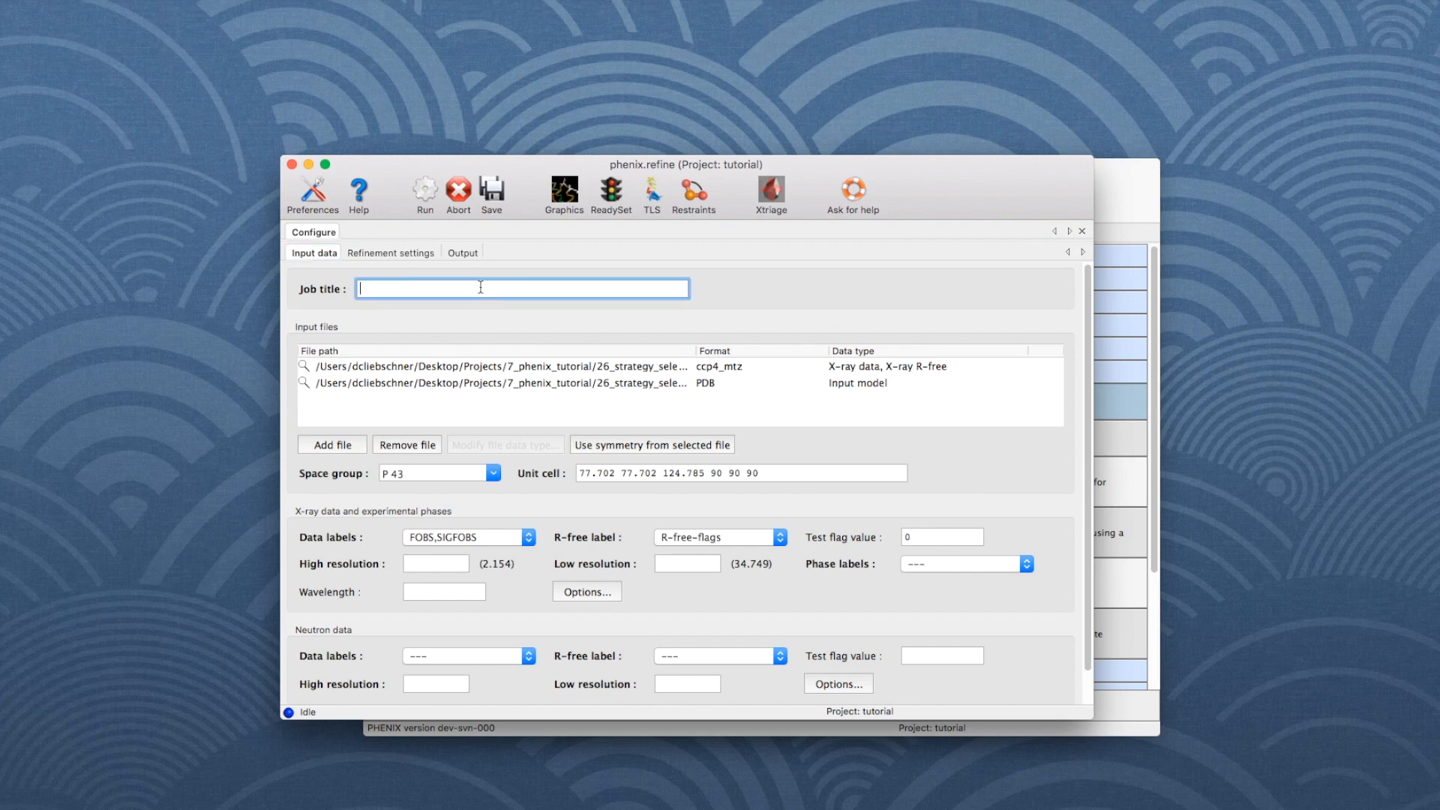
text(tutorial)
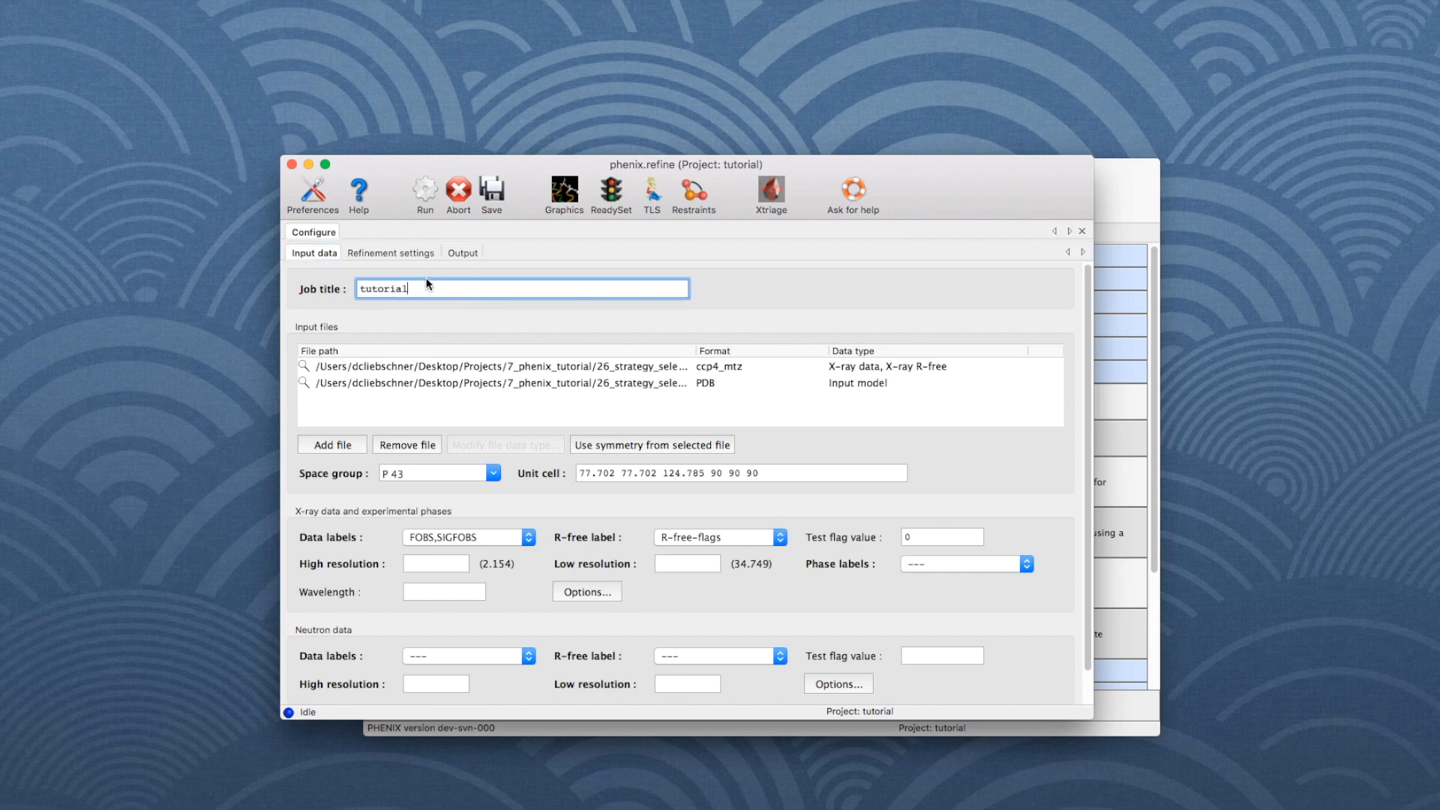
click(411, 255)
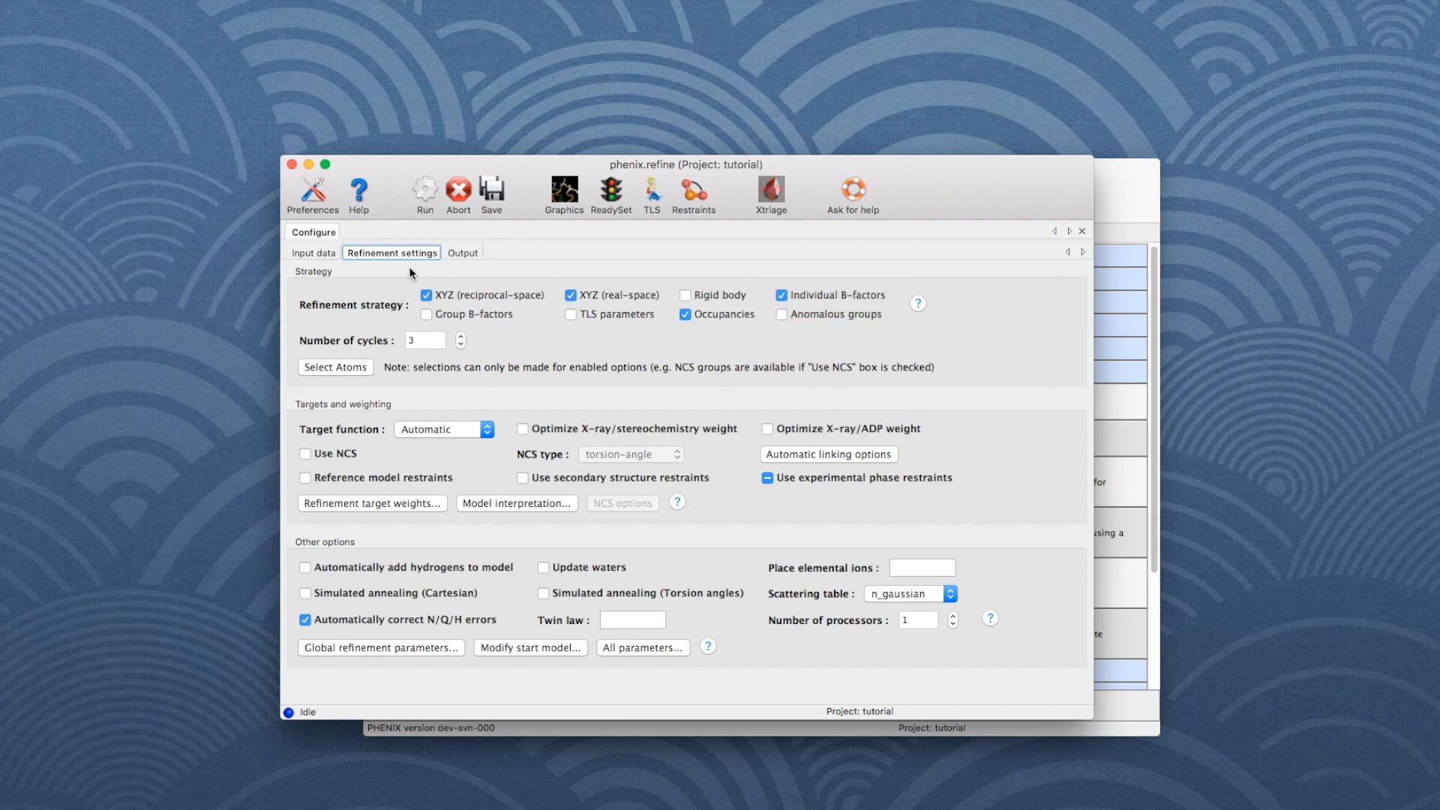
click(571, 295)
Open the atom selection editor and add the XYZ refinement selection "chain A and resseq 24:220".
click(356, 368)
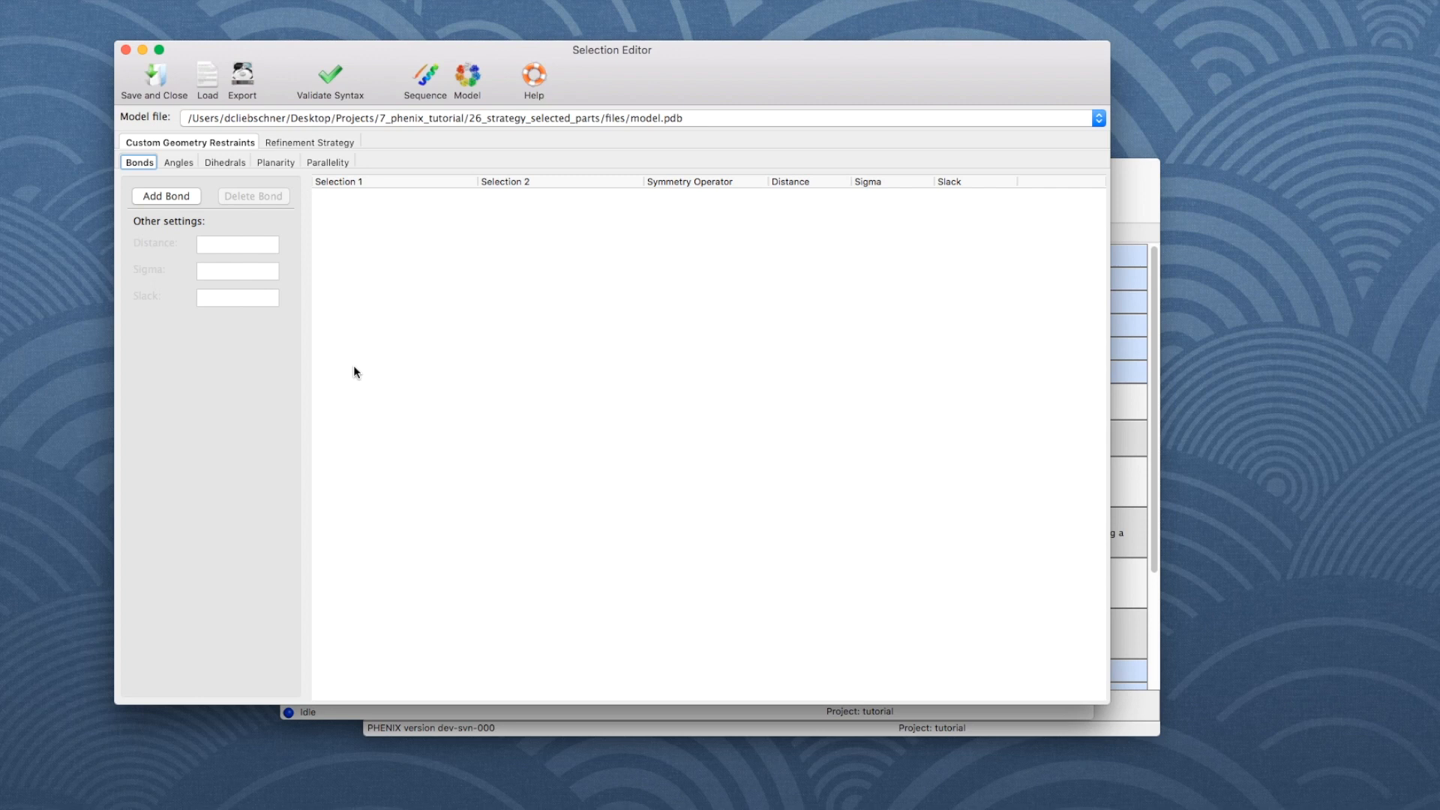
click(335, 143)
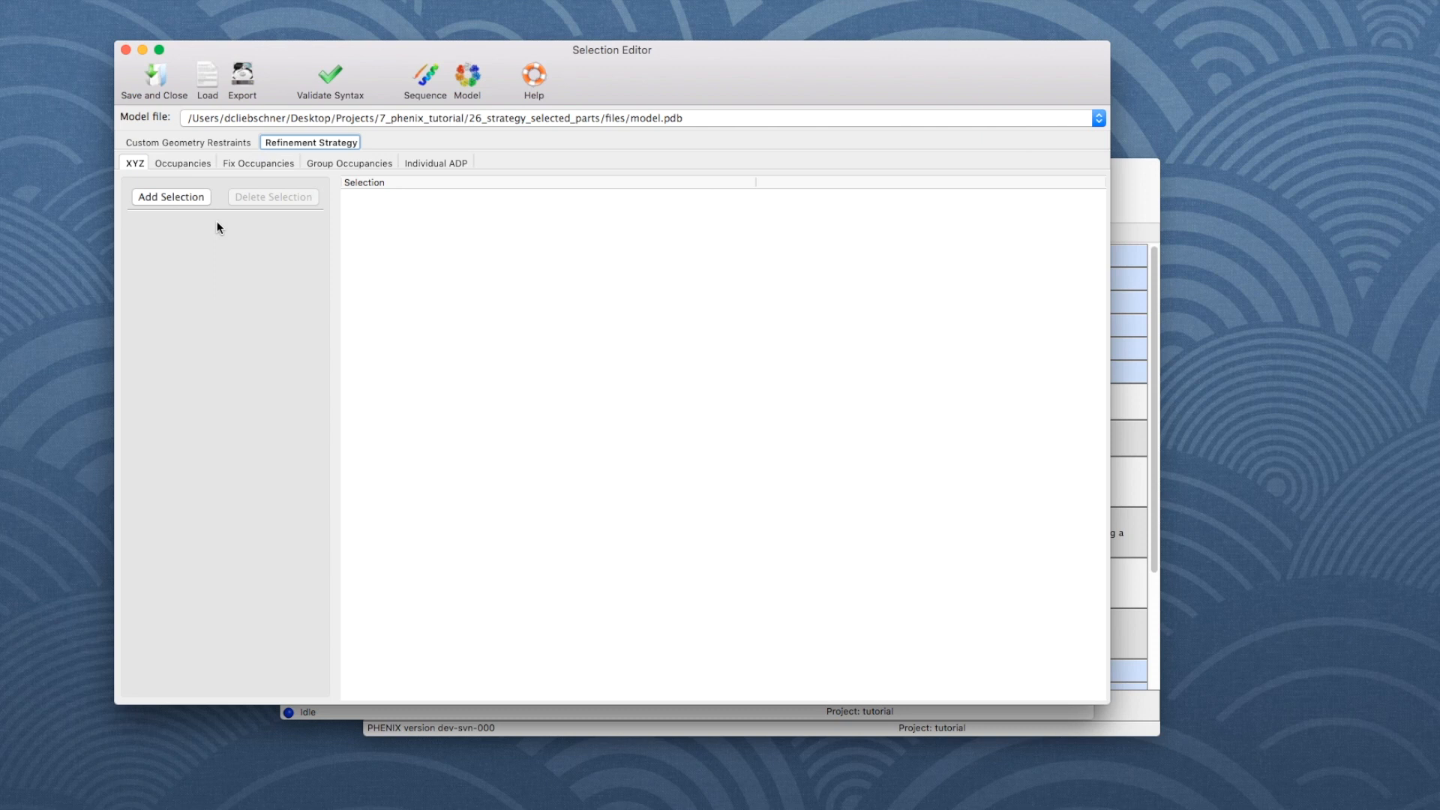
click(199, 197)
click(371, 197)
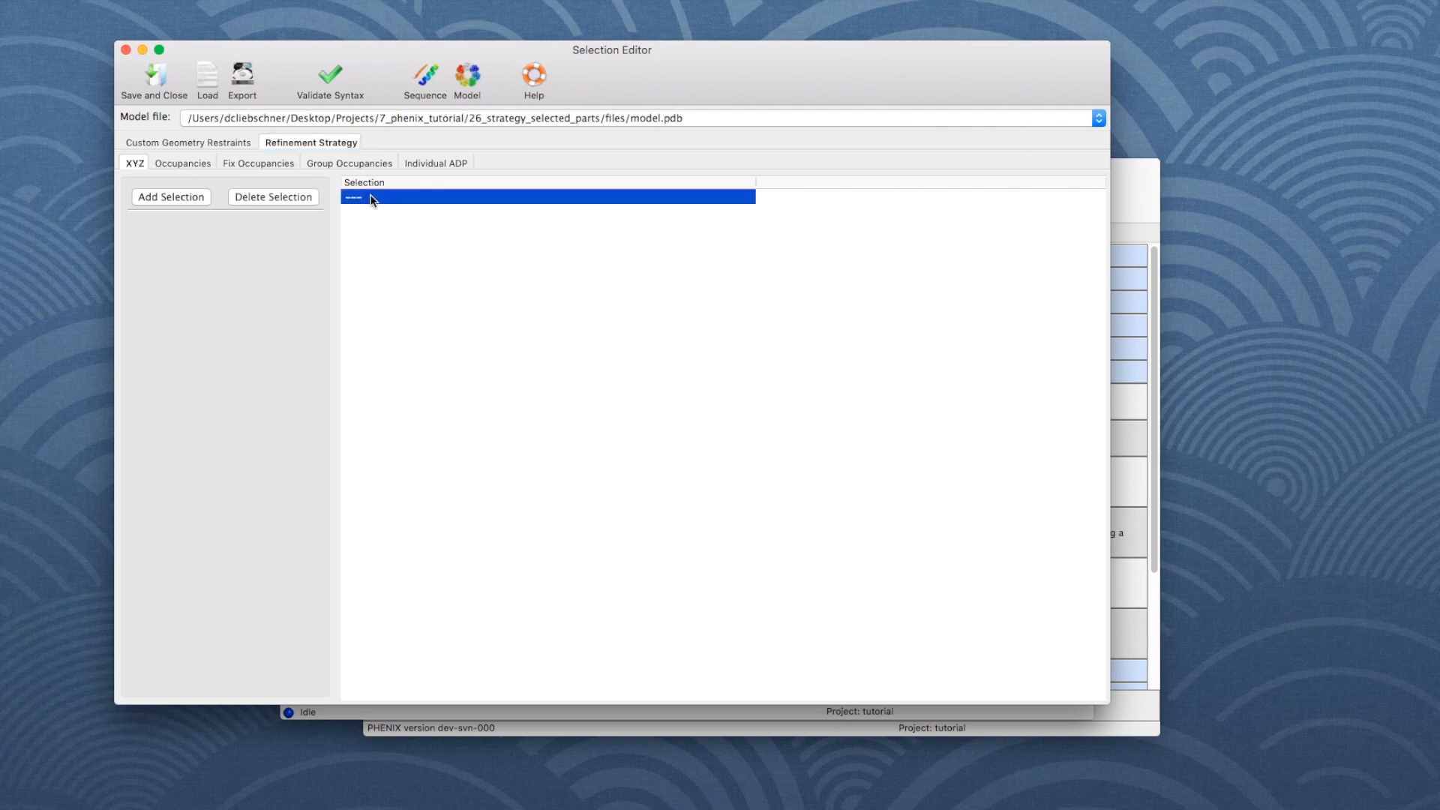
click(370, 197)
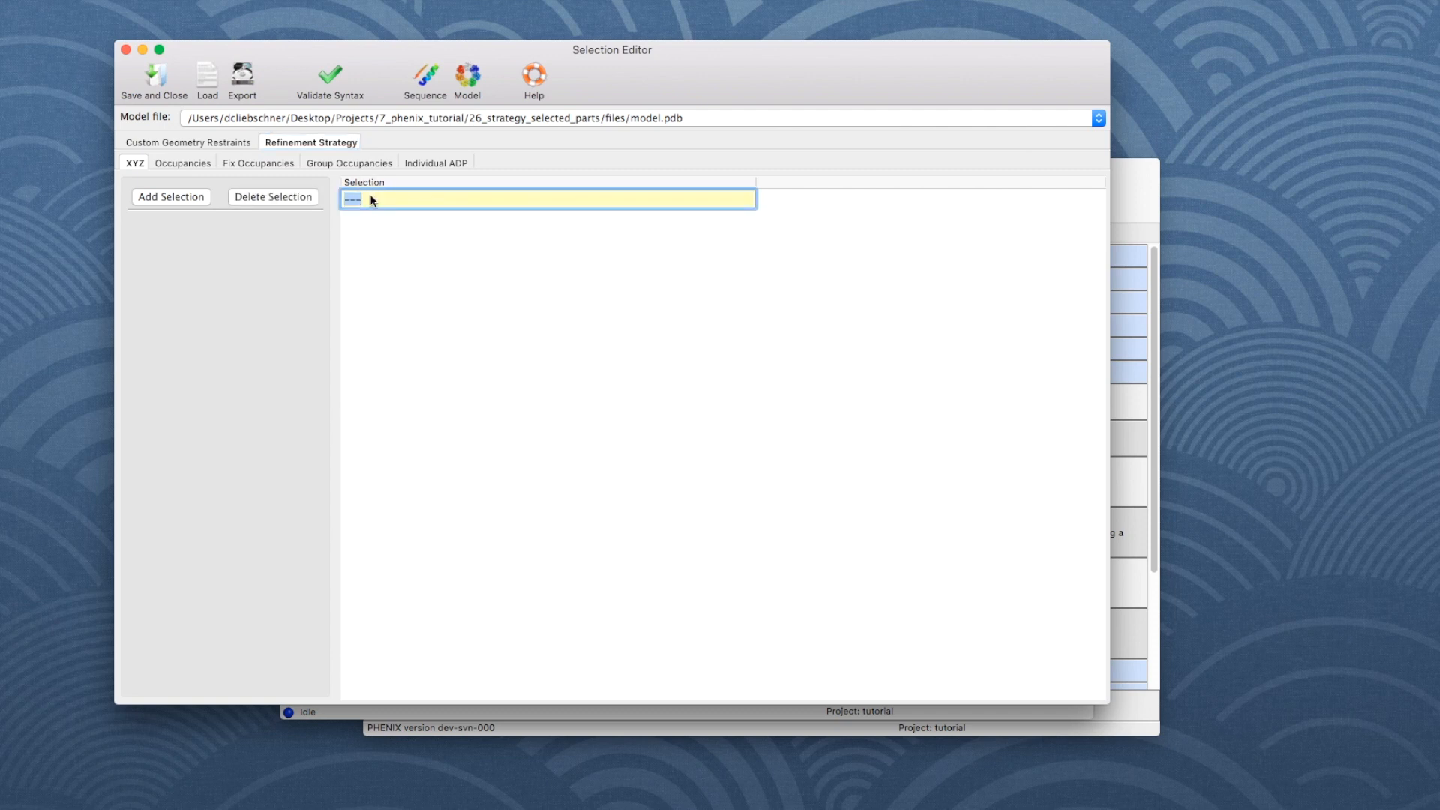
text(chain A and resseq 24:220)
key(Return)
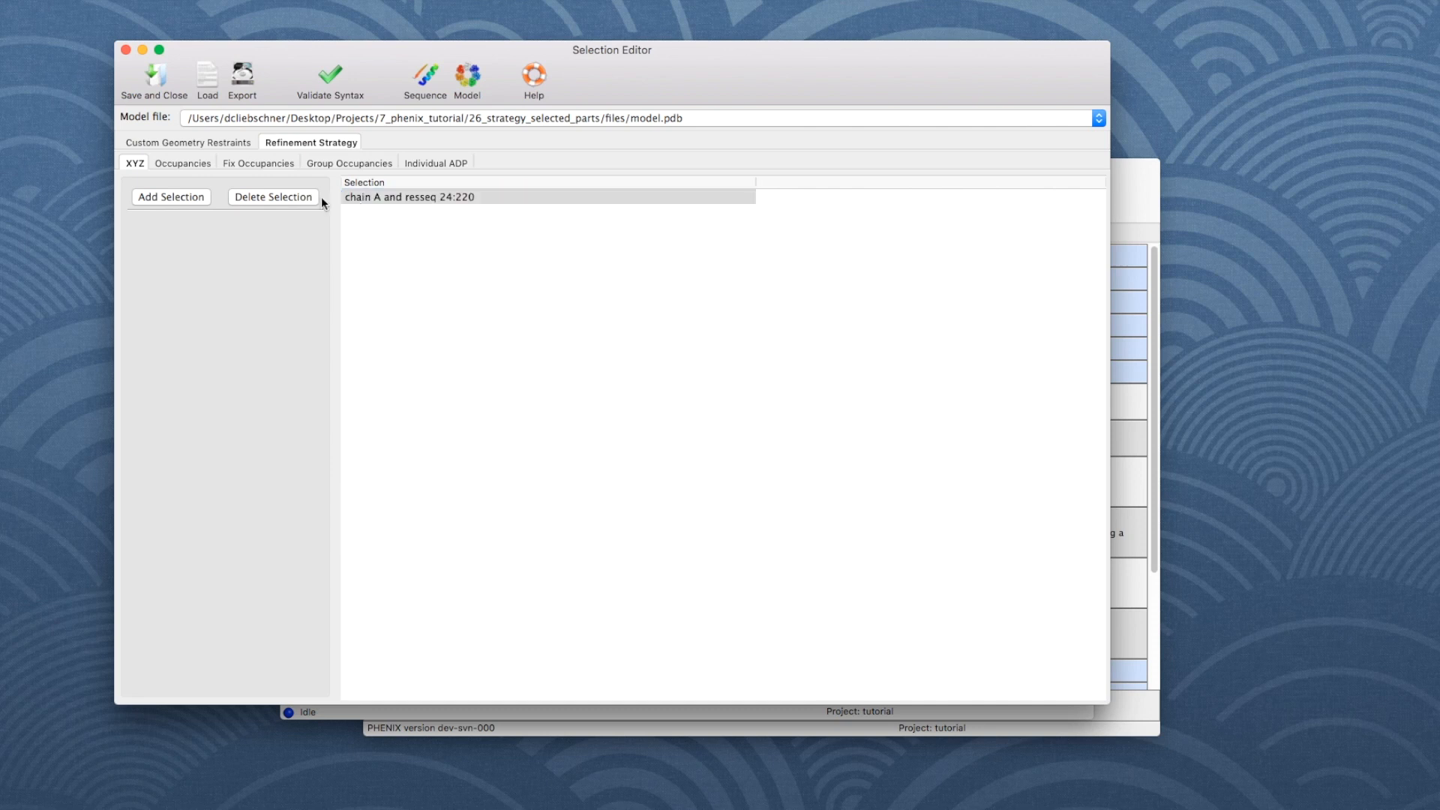
Set the occupancy refinement selection to "chain A and resseq 301:302".
click(197, 164)
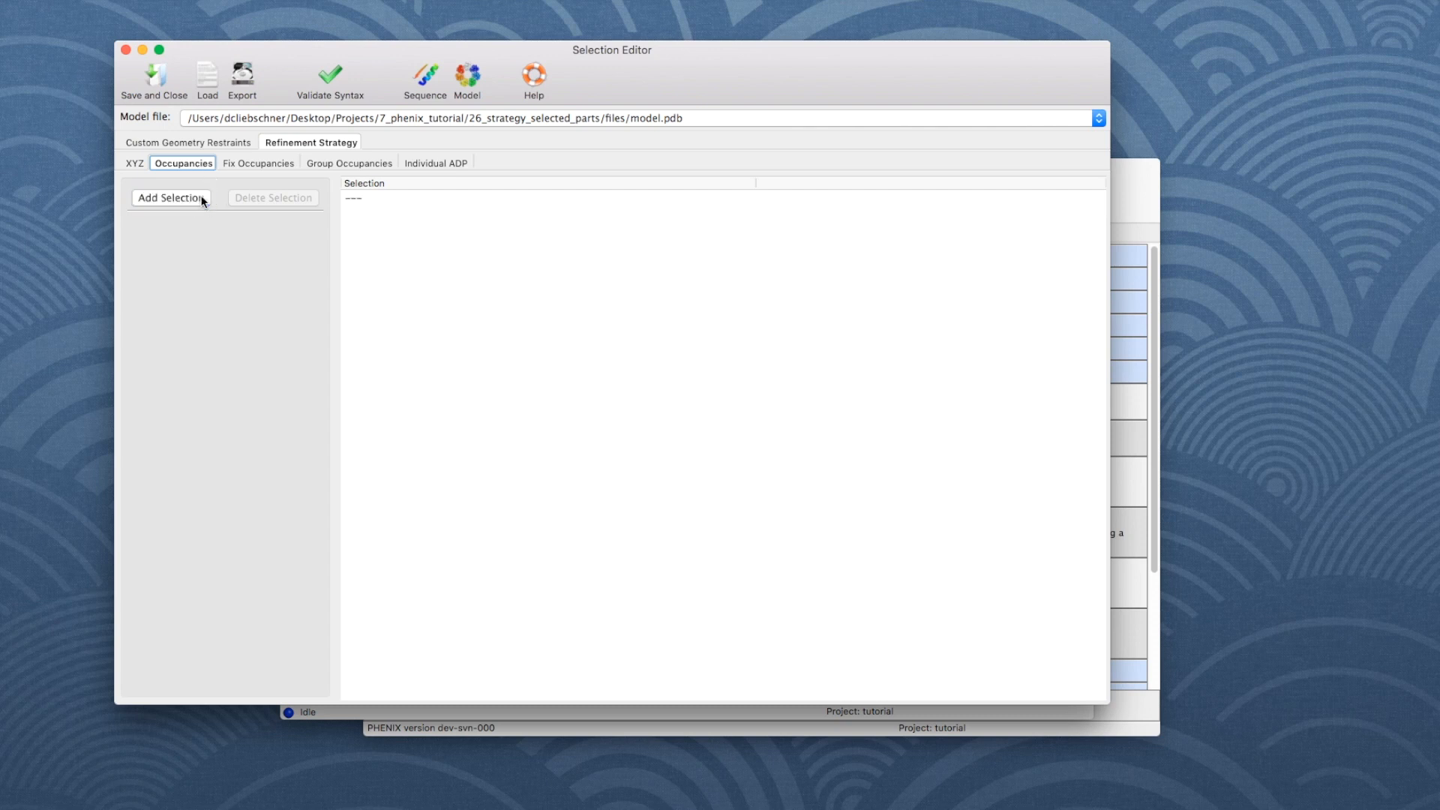
double_click(366, 196)
text(chain A and resseq 30)
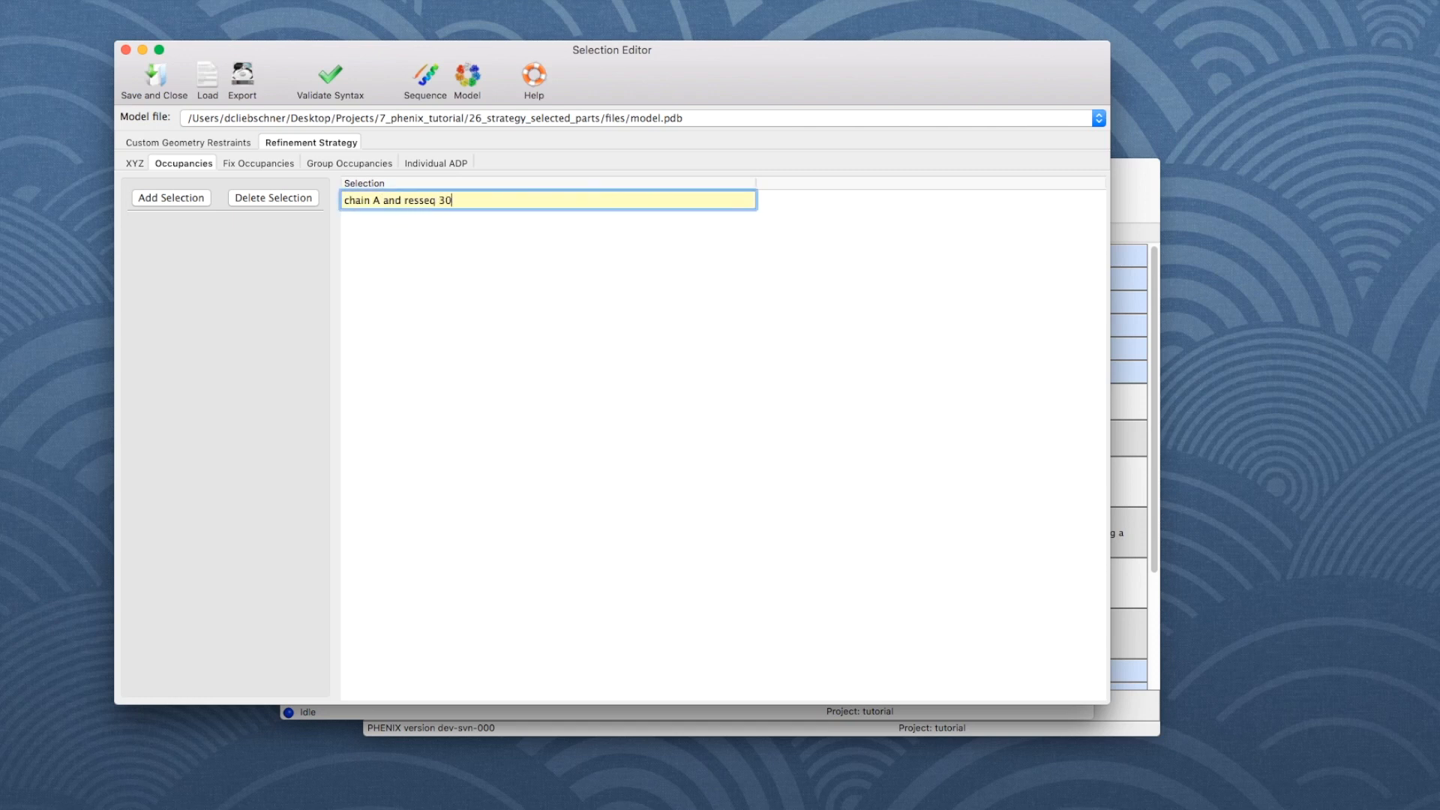
text(1:302)
key(Return)
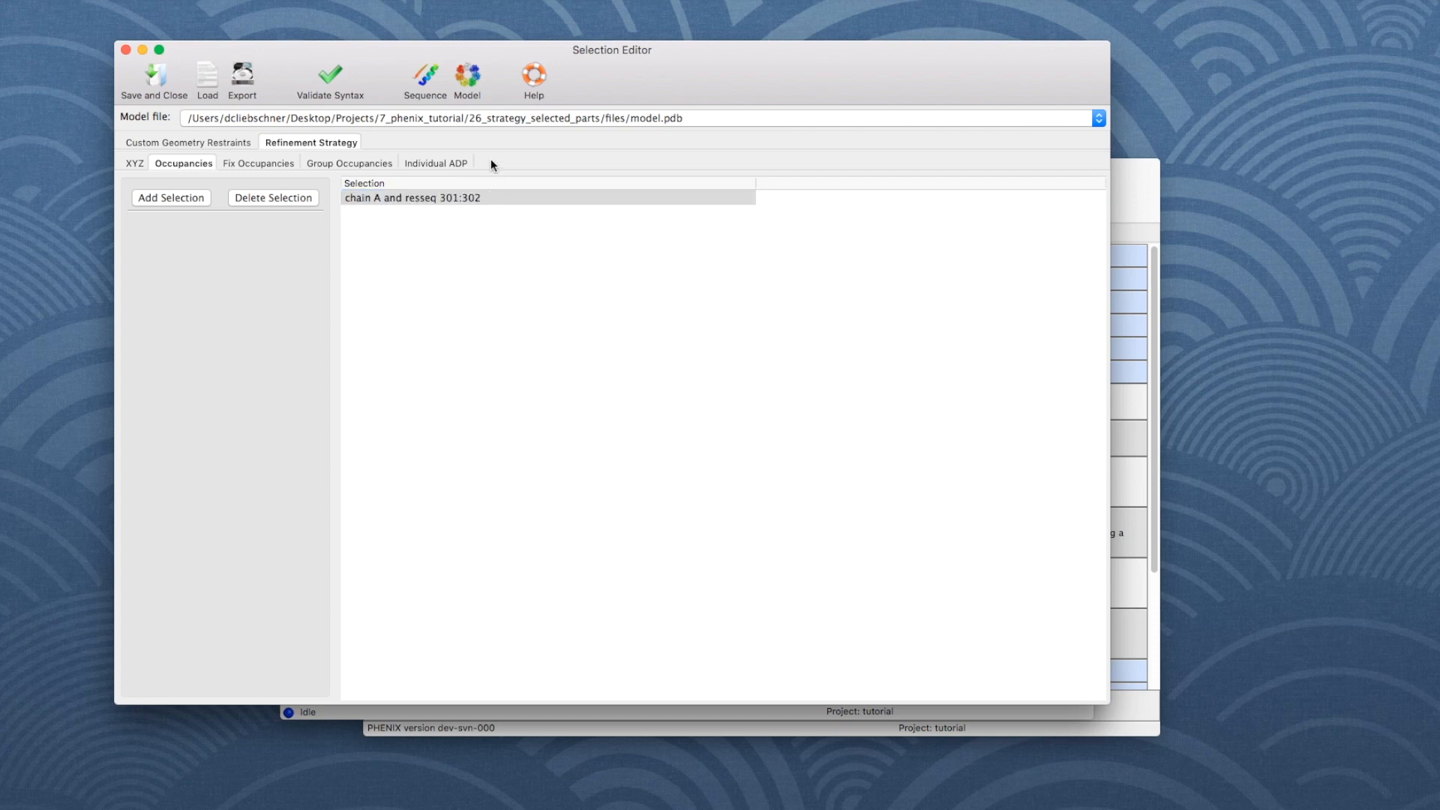
Set the anisotropic atoms for individual ADP refinement to "chain C".
click(453, 162)
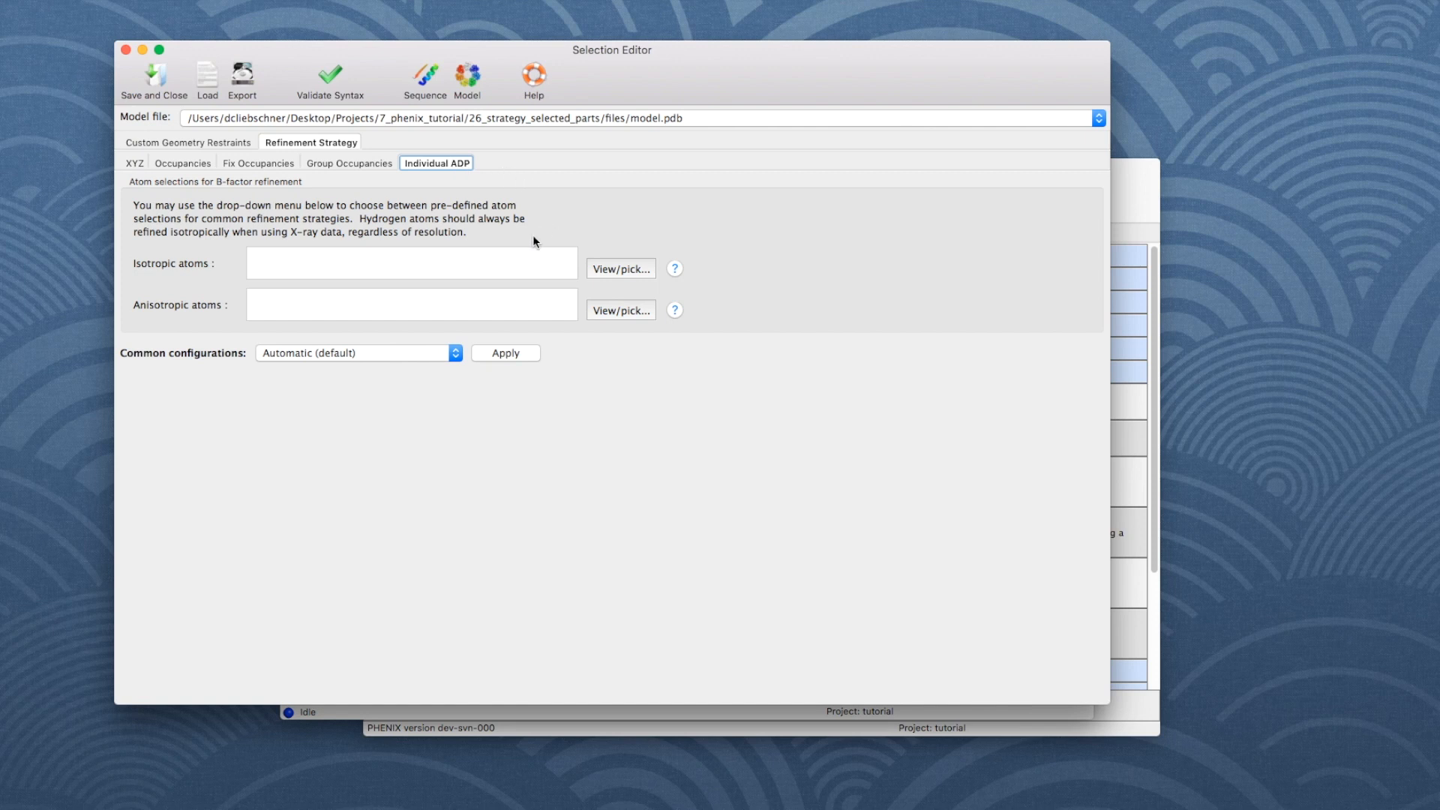
click(343, 303)
text(chain C)
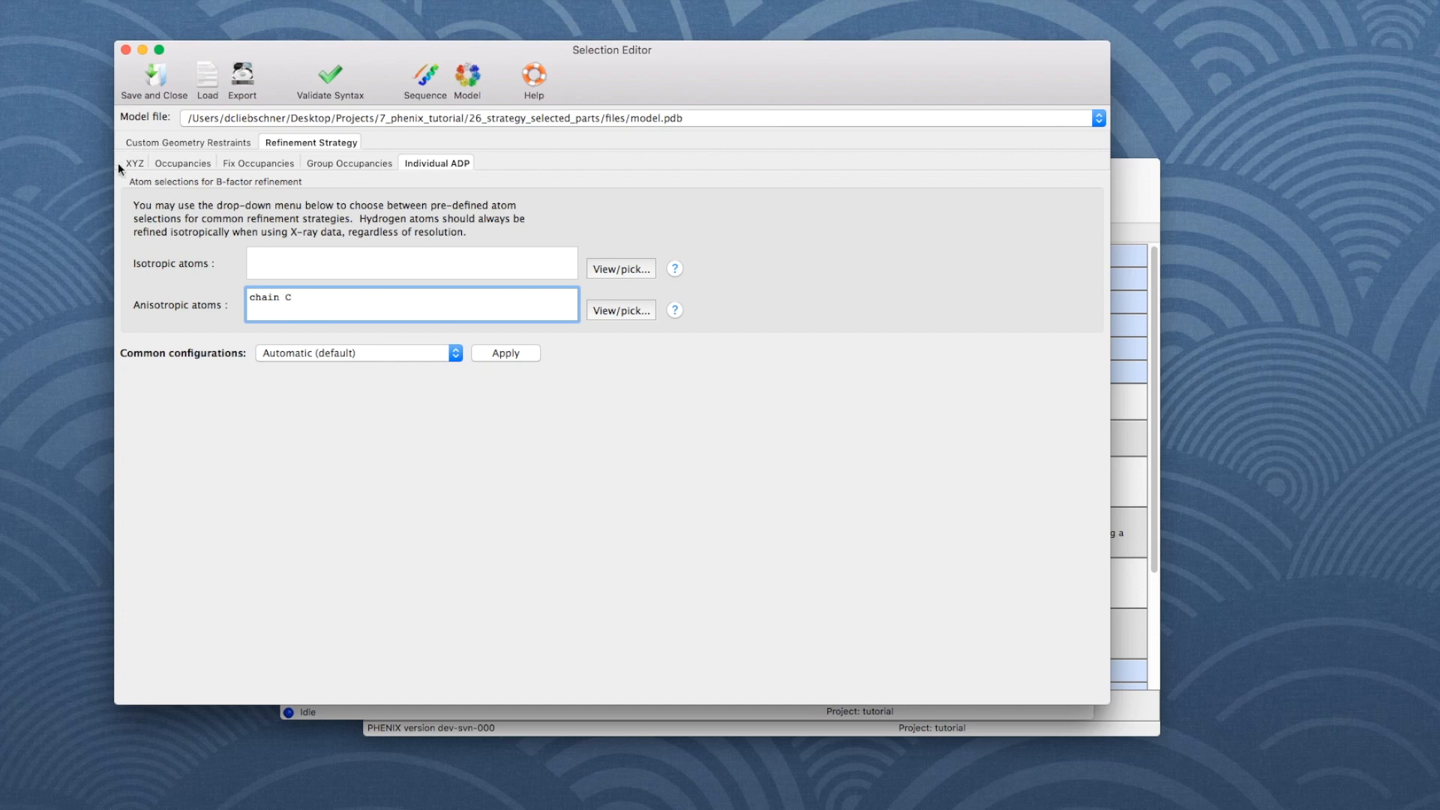
Enable rigid body refinement in the strategy and add "chain B" as its atom selection.
click(336, 711)
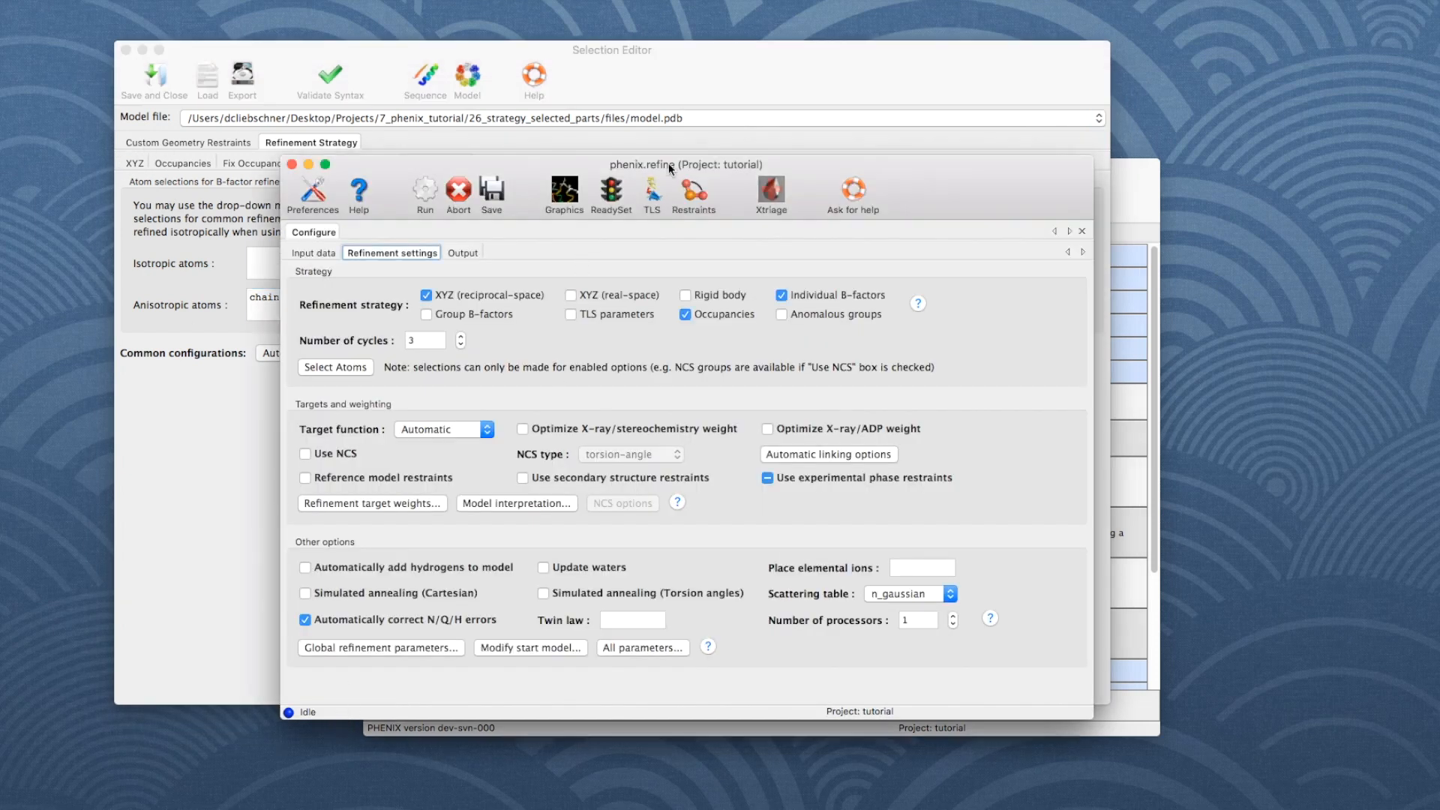
drag(784, 170, 781, 217)
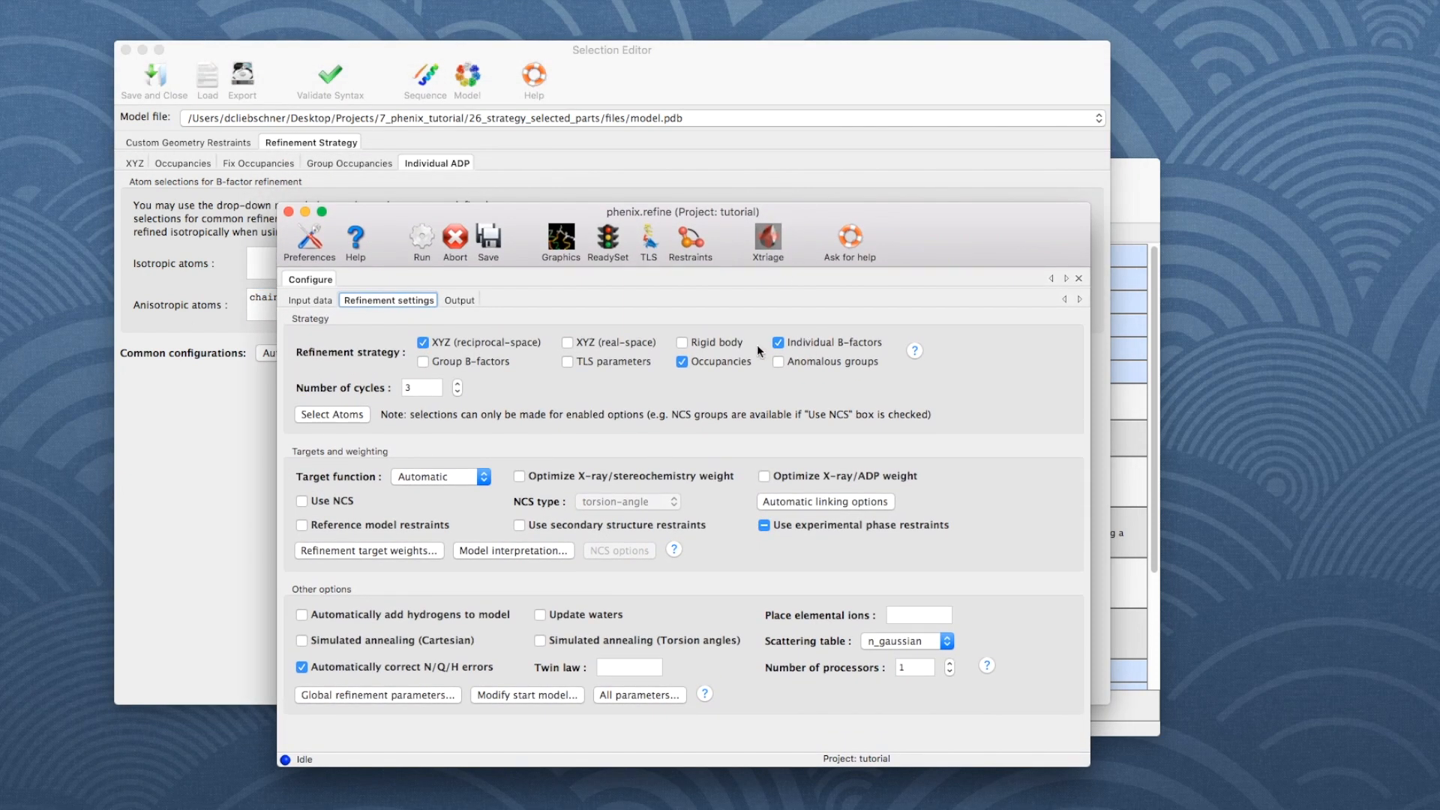
click(682, 344)
click(492, 164)
click(150, 196)
double_click(365, 199)
text(chain B)
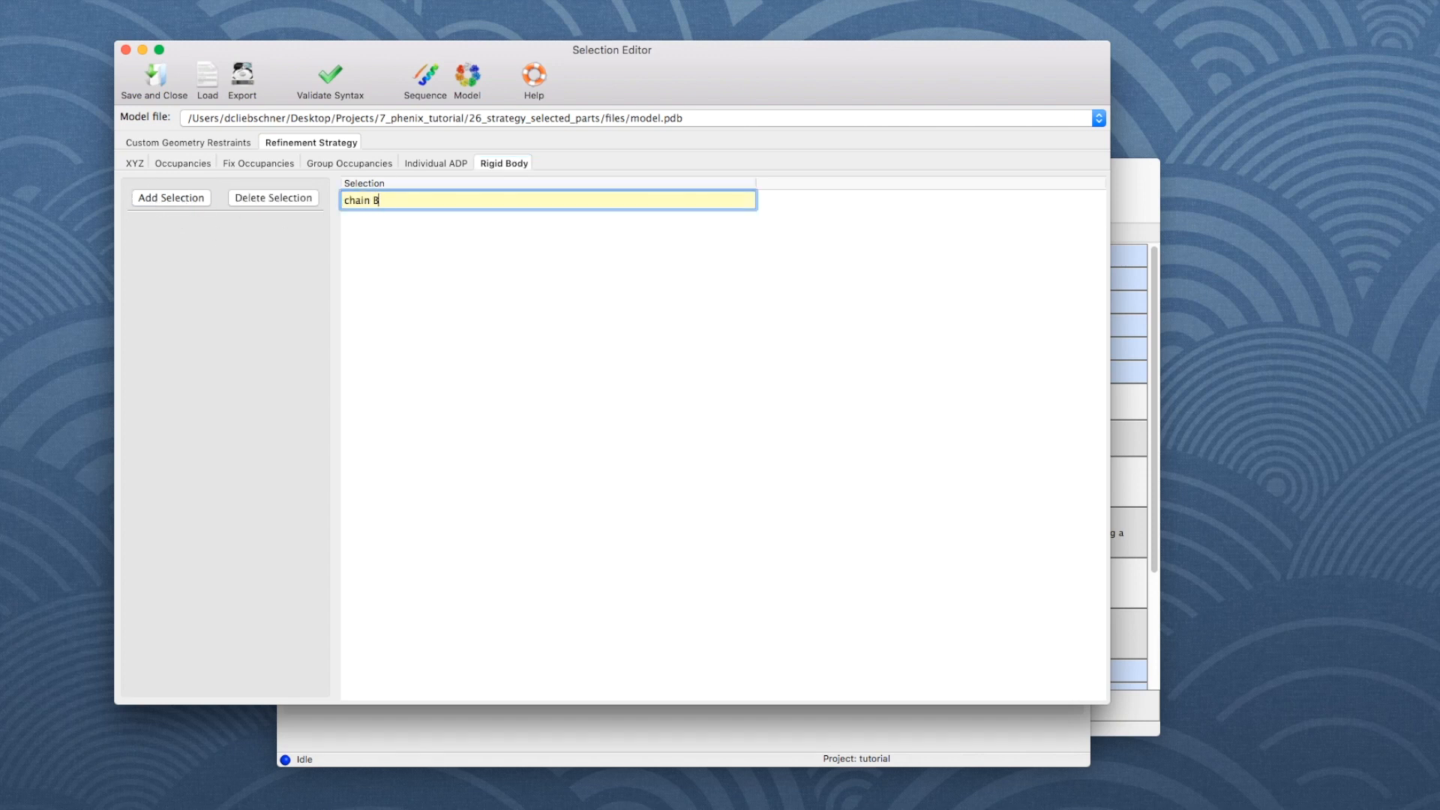
key(Return)
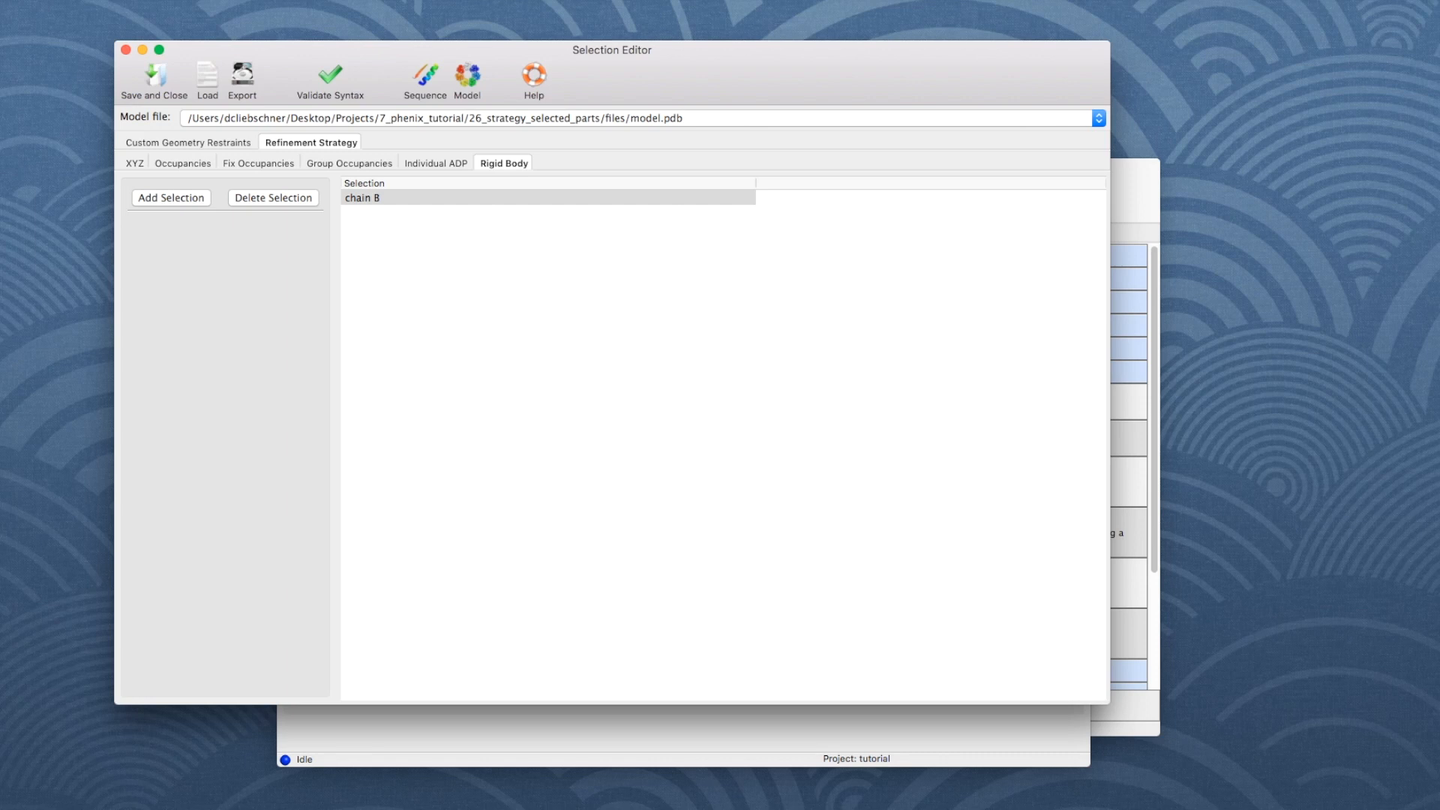
Save the atom selections, close the editor and run the refinement.
click(155, 78)
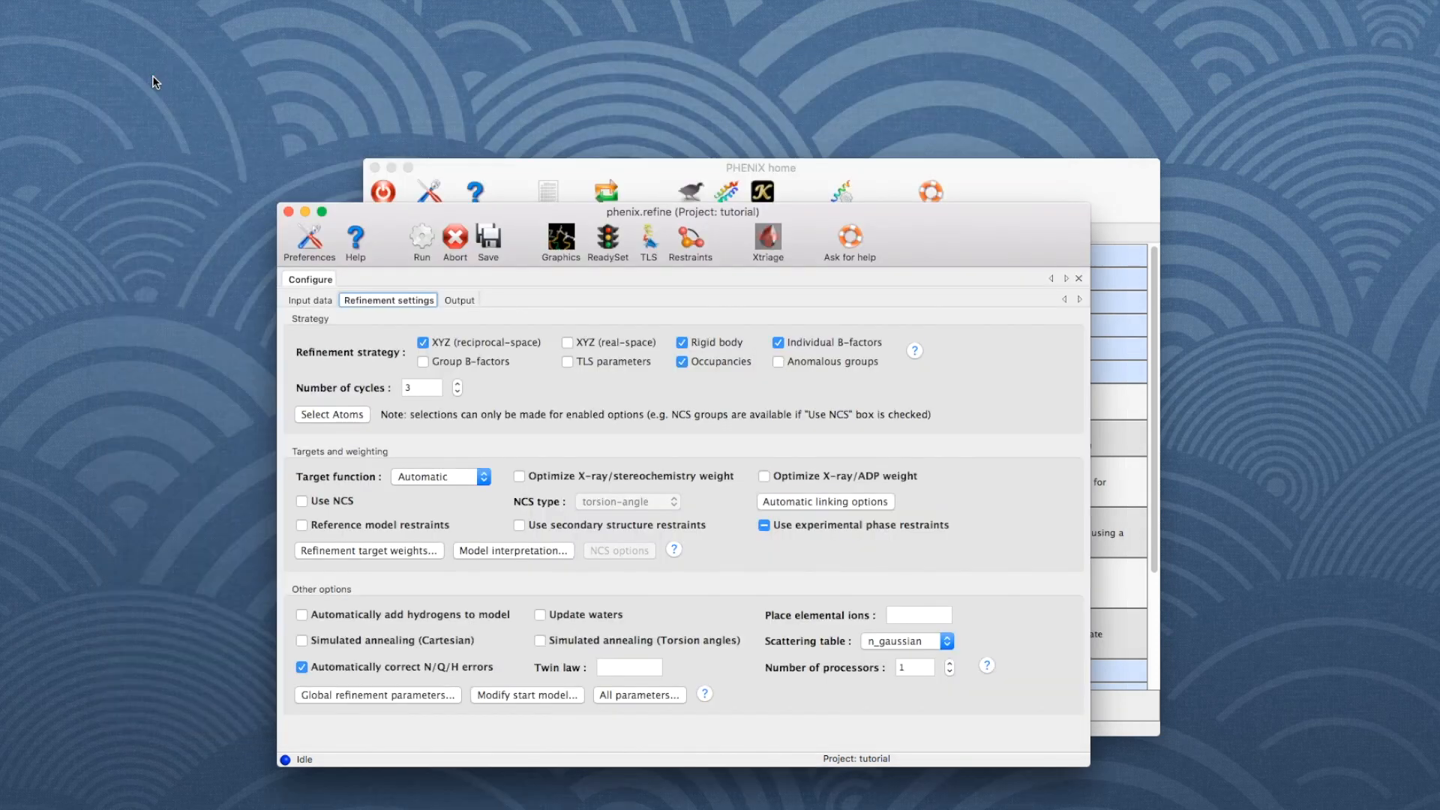
click(424, 239)
click(434, 238)
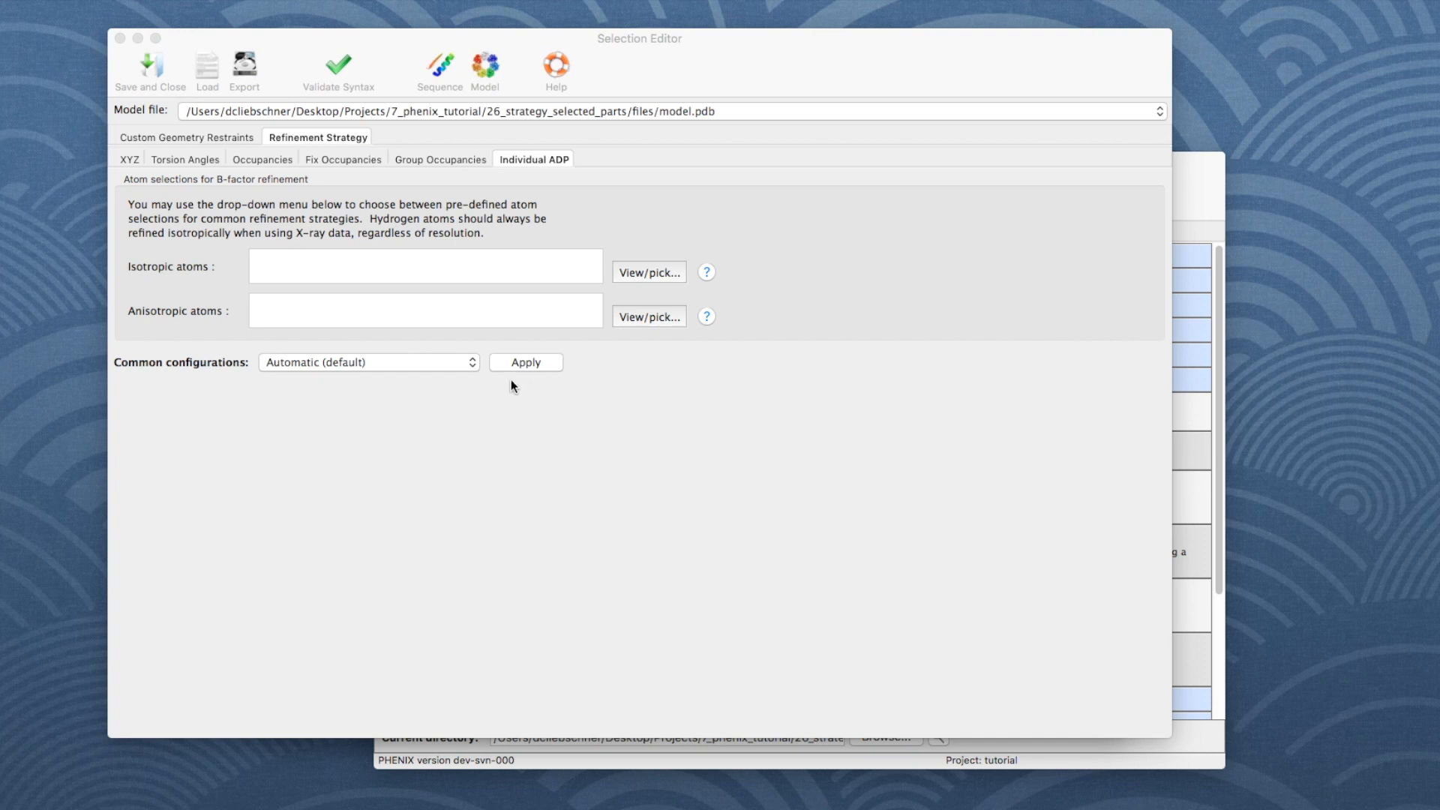
Apply the common configuration "All atoms except water anisotropic" to the individual ADP atom selections.
click(473, 365)
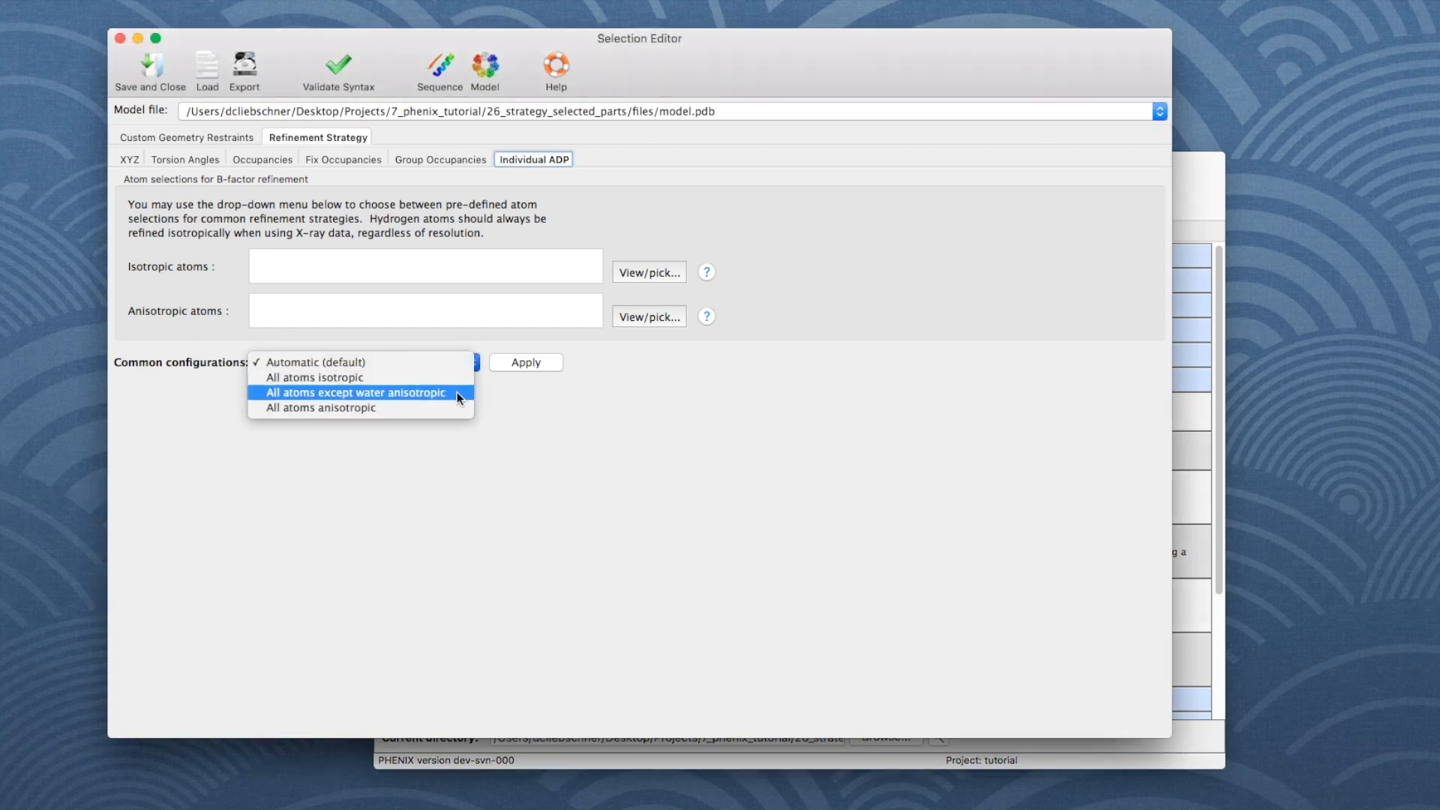
click(456, 393)
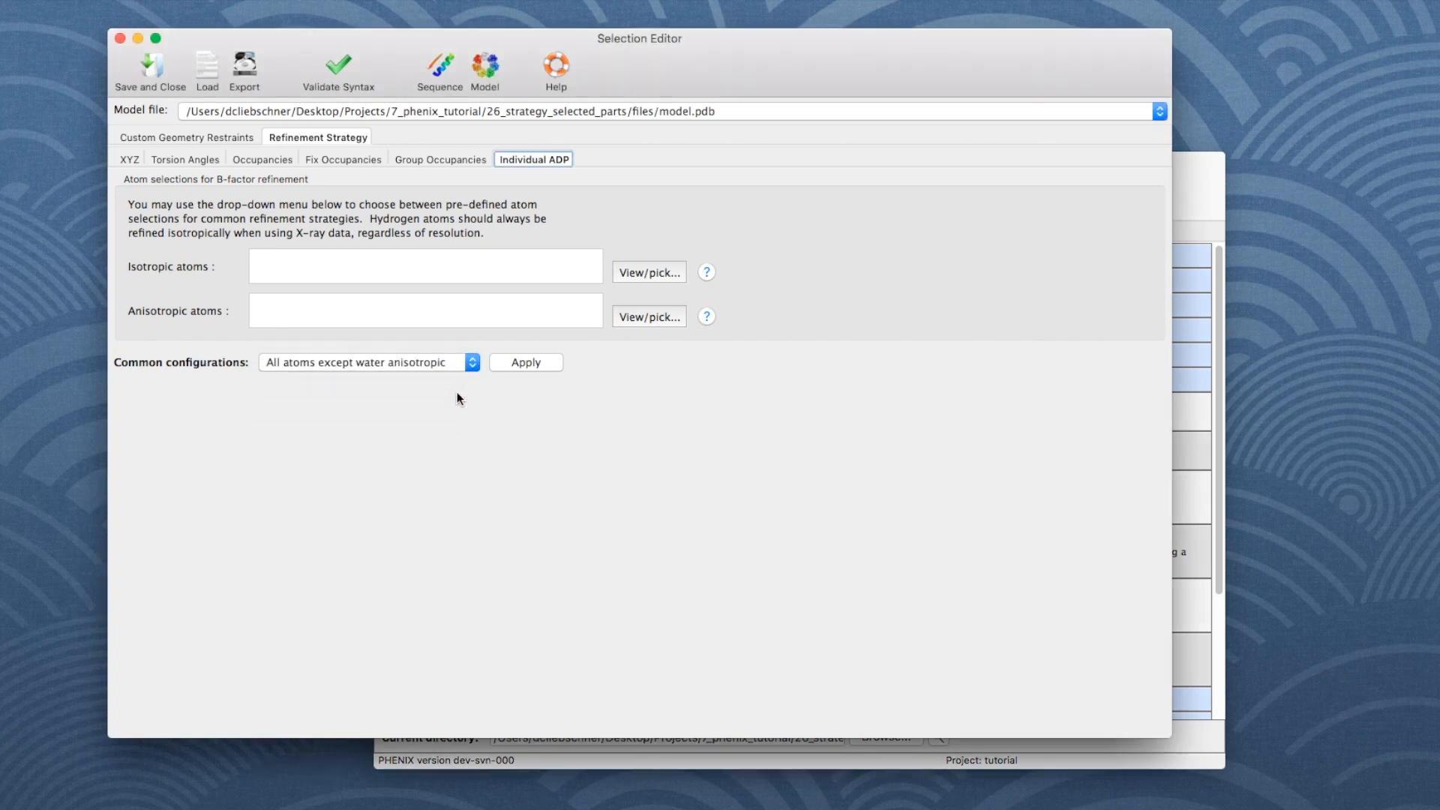
click(511, 366)
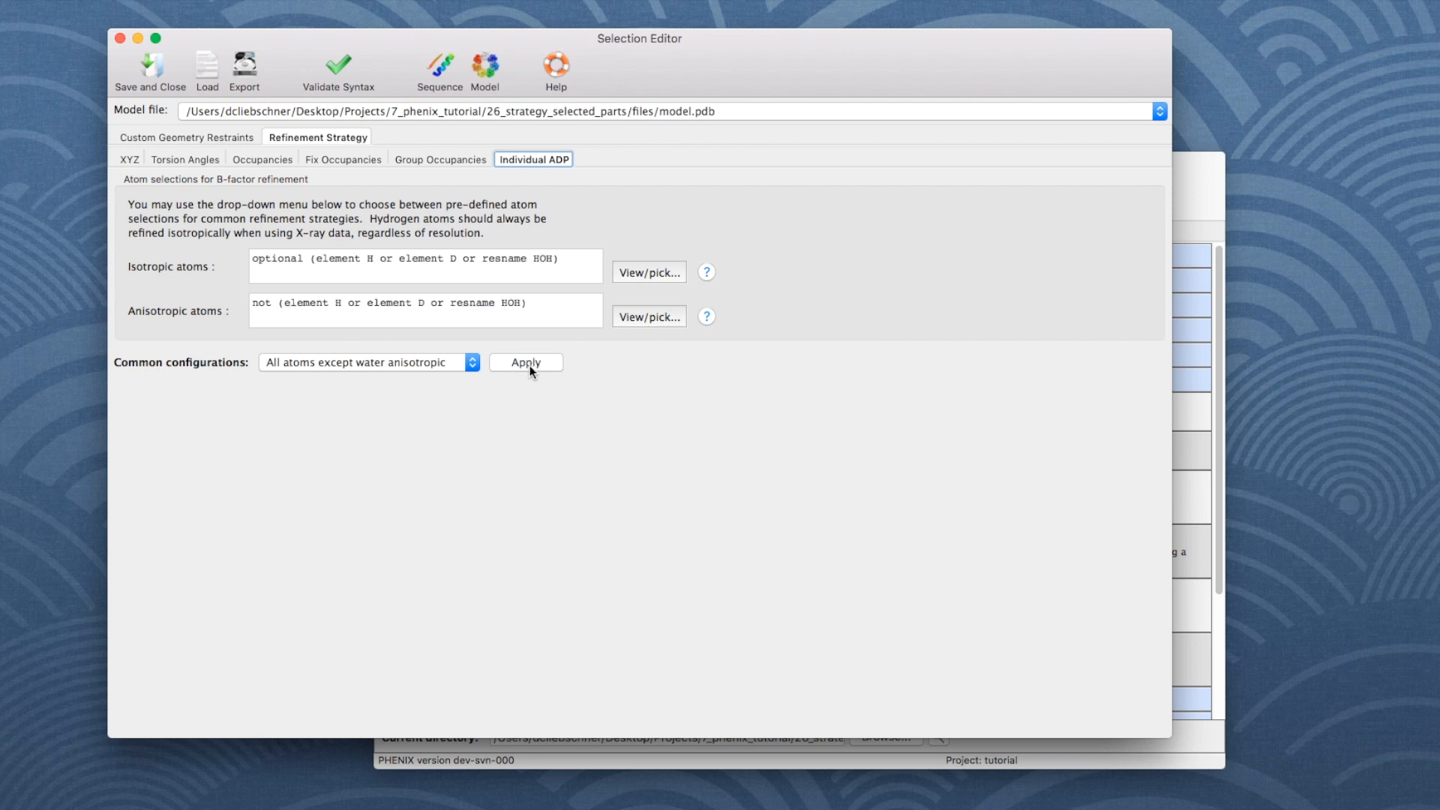